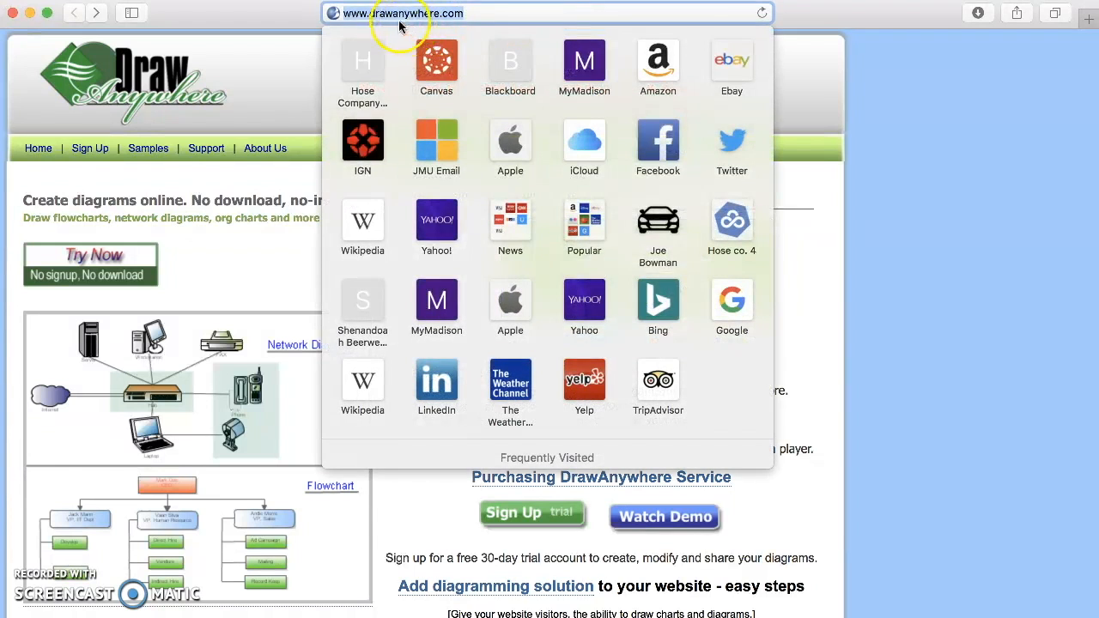
# - Close the Frequently Visited panel and launch the DrawAnywhere editor with Try Now
pyautogui.click(271, 237)
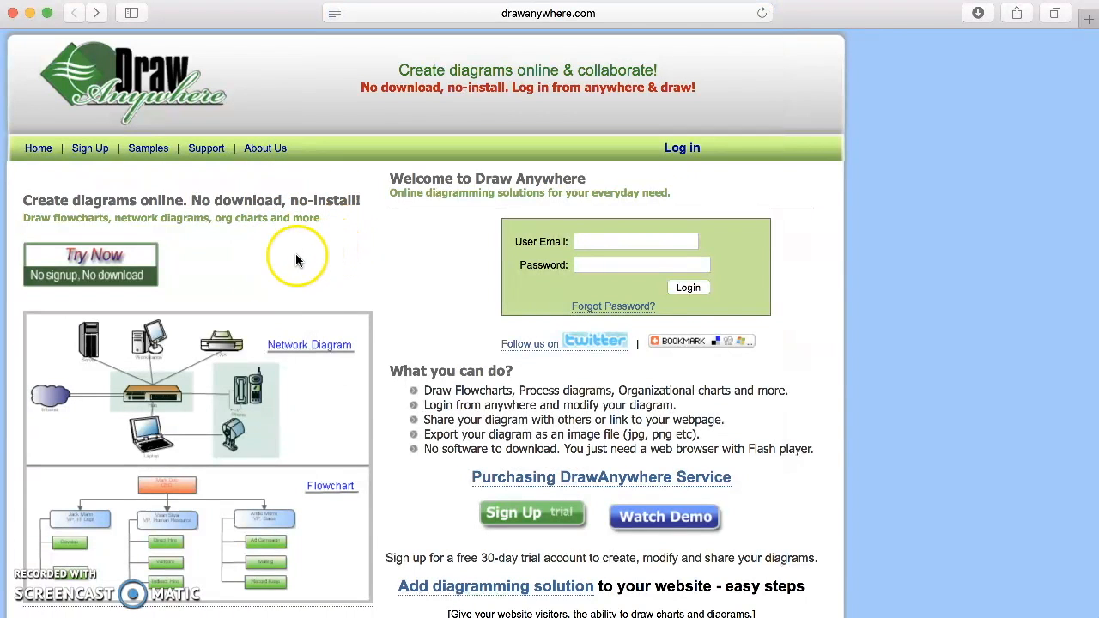
pyautogui.click(102, 260)
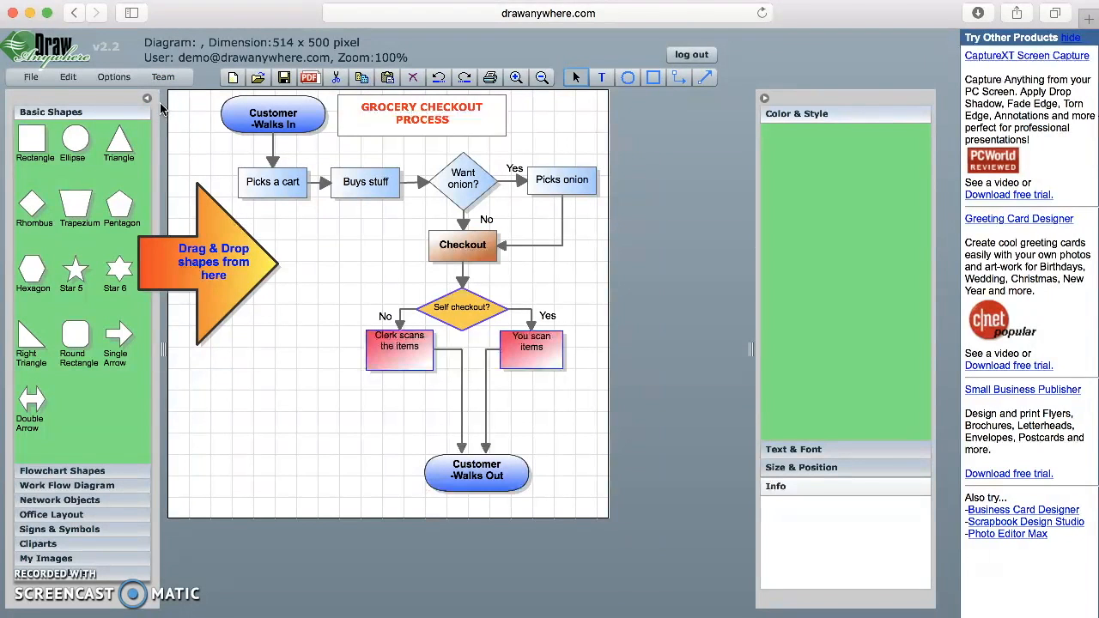
# - Replace the sample grocery flowchart with a new blank diagram from the File menu
pyautogui.click(31, 76)
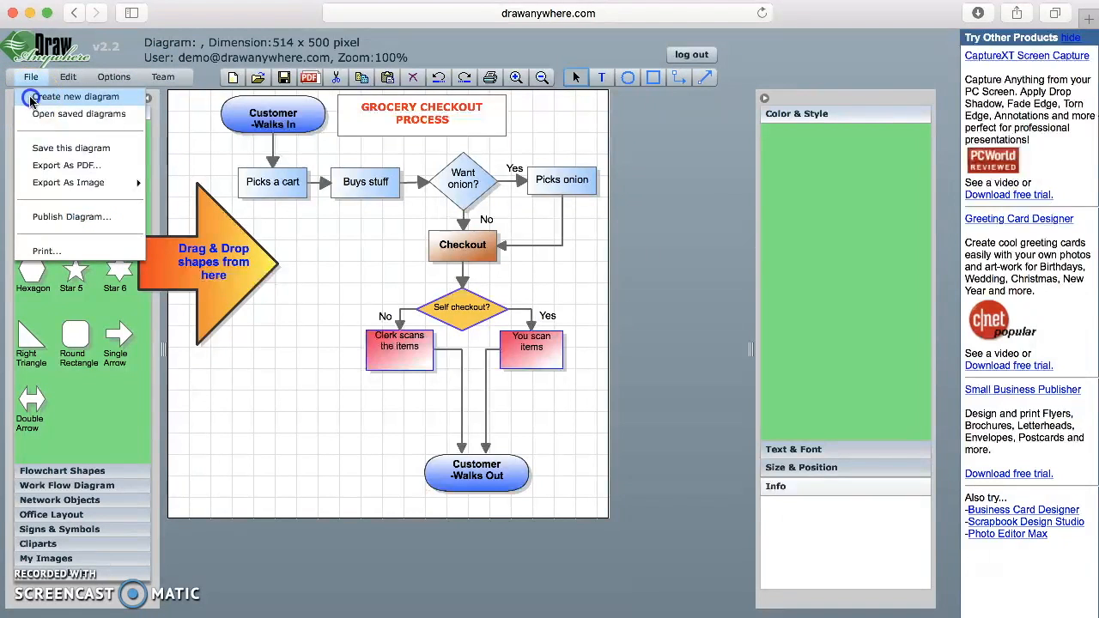
pyautogui.click(31, 99)
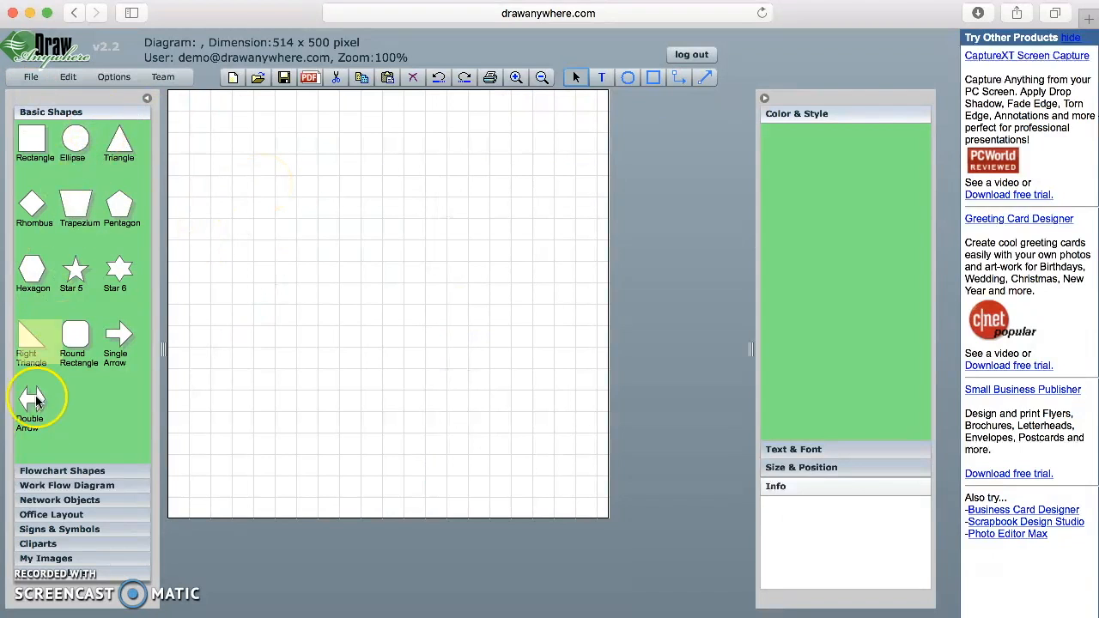
pyautogui.click(64, 471)
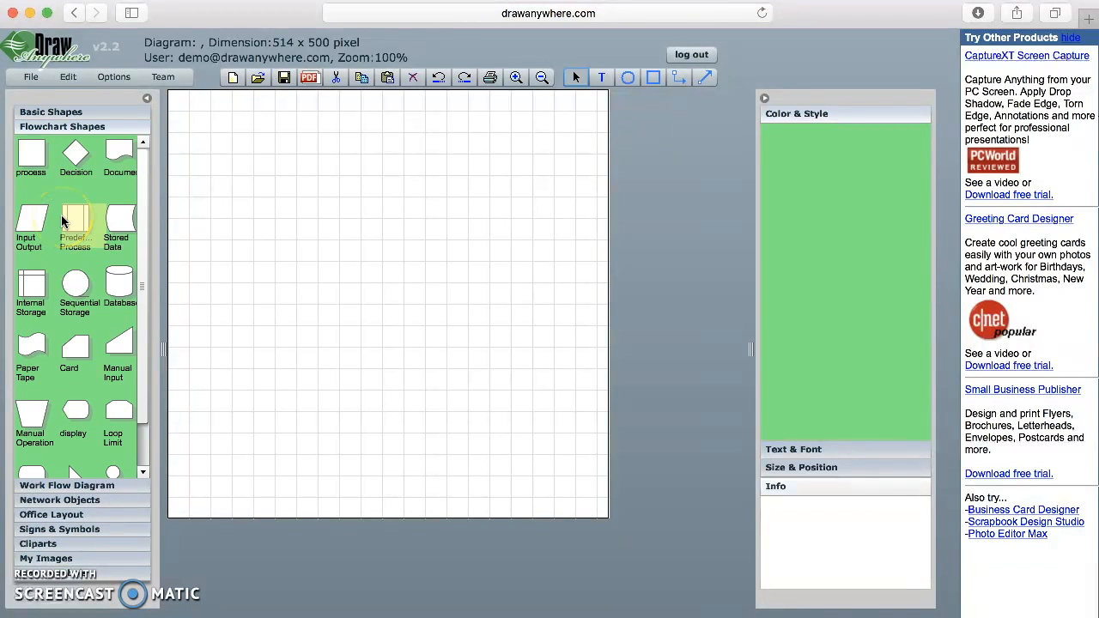
# - Drag two terminators, four input/output parallelograms and two decision diamonds onto the canvas
pyautogui.moveTo(140, 240); pyautogui.dragTo(143, 307)
pyautogui.moveTo(29, 426); pyautogui.dragTo(346, 119)
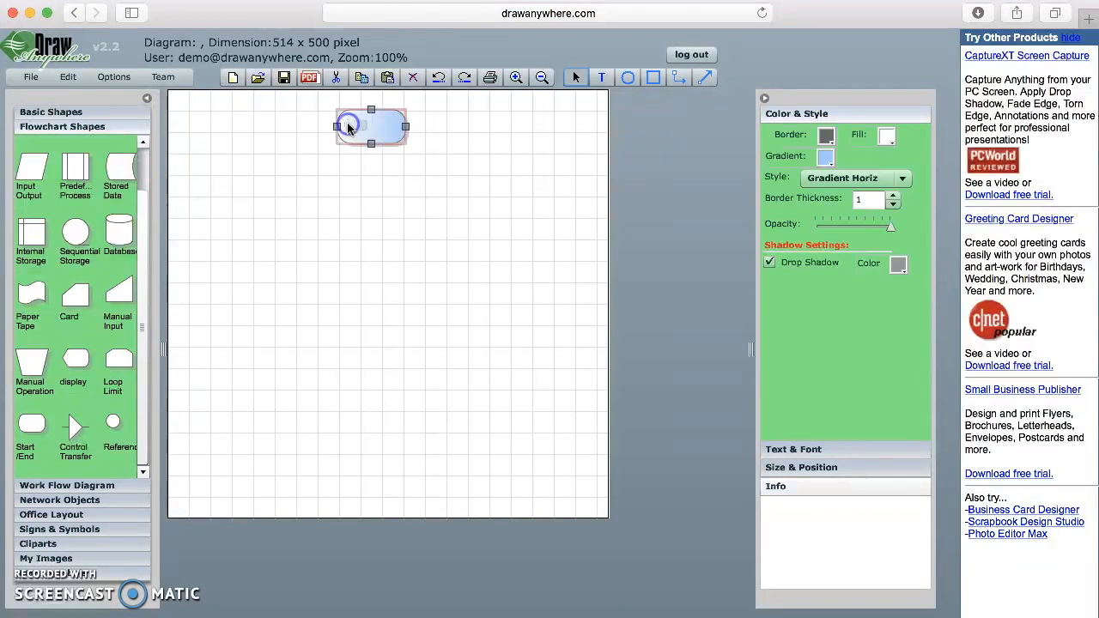
pyautogui.moveTo(33, 170); pyautogui.dragTo(345, 195)
pyautogui.scroll(2, 74, 160)
pyautogui.moveTo(76, 156); pyautogui.dragTo(460, 327)
pyautogui.moveTo(31, 225); pyautogui.dragTo(525, 395)
pyautogui.moveTo(33, 228); pyautogui.dragTo(212, 327)
pyautogui.moveTo(40, 472); pyautogui.dragTo(353, 468)
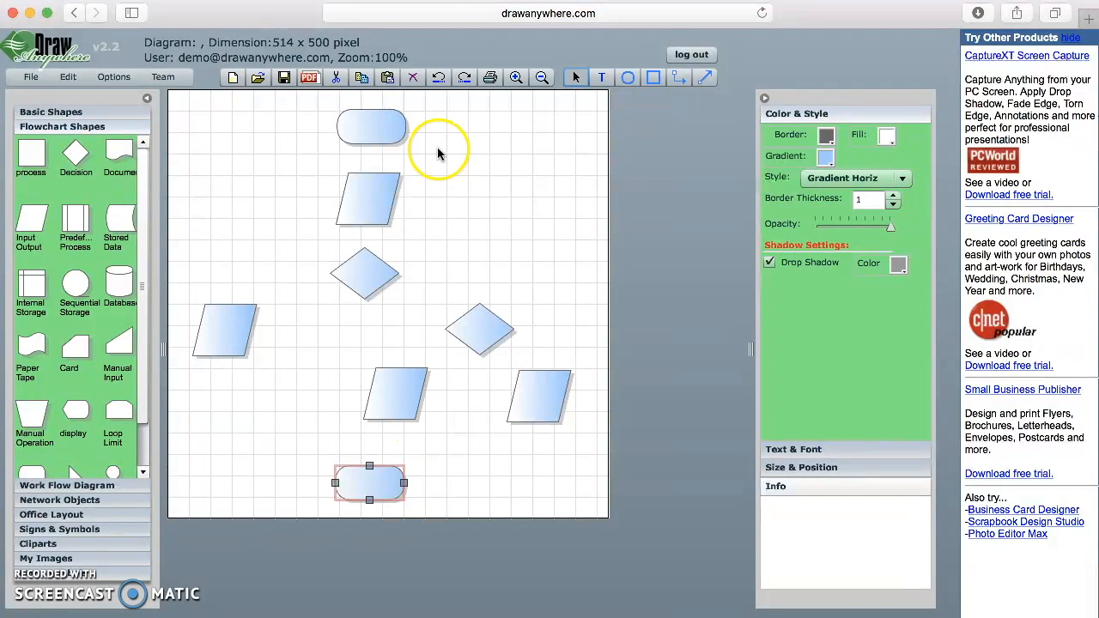
# - Clear the selection and select the top Start/End terminator
pyautogui.click(306, 360)
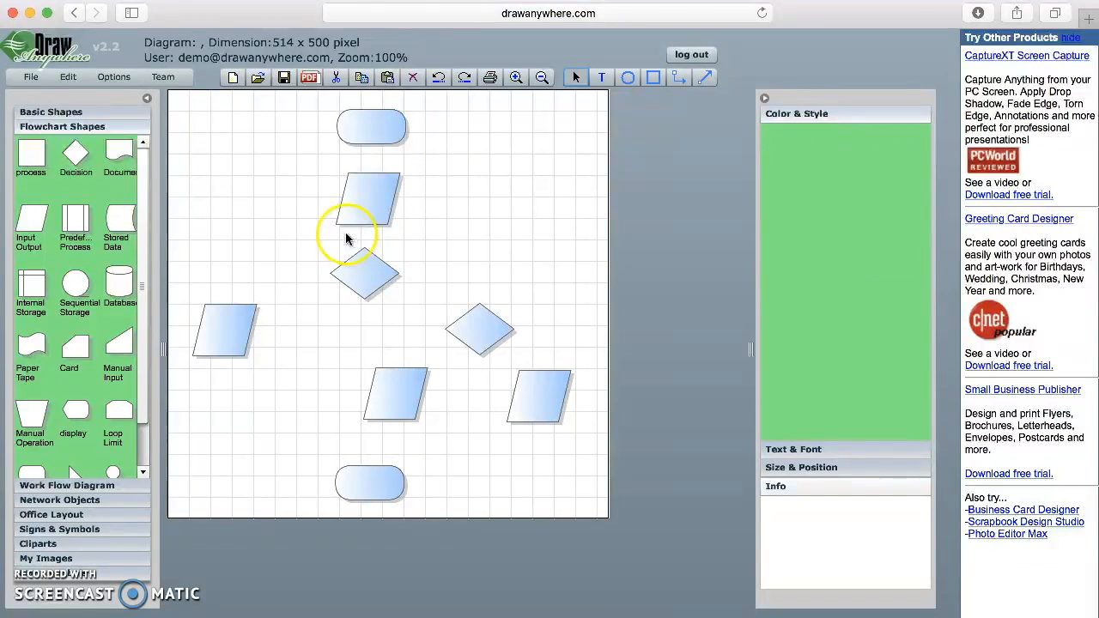
pyautogui.click(365, 133)
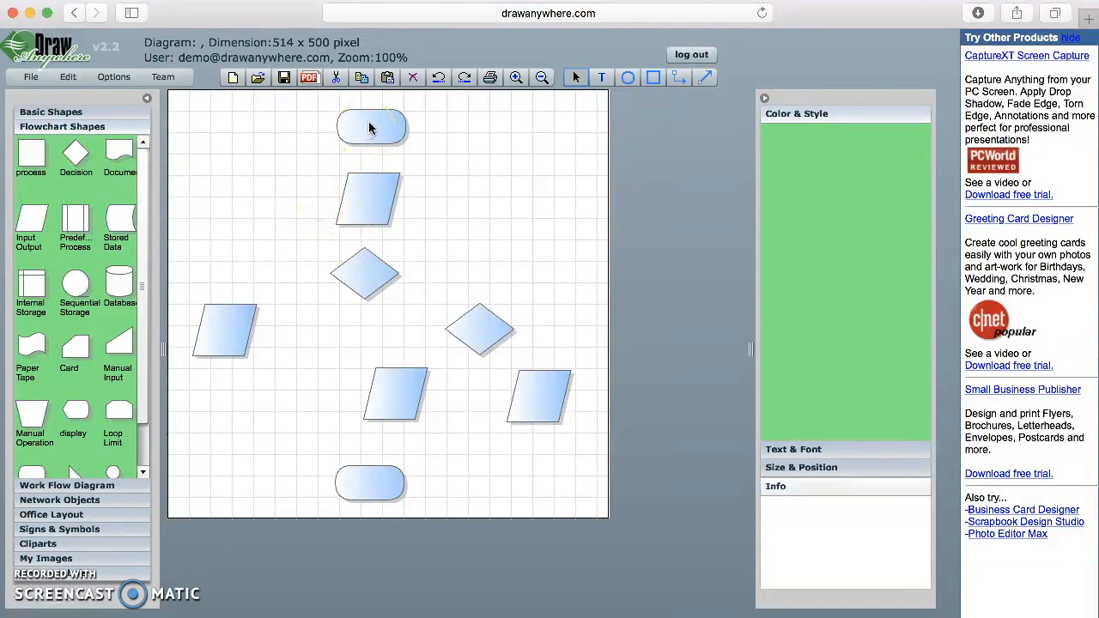
pyautogui.click(369, 128)
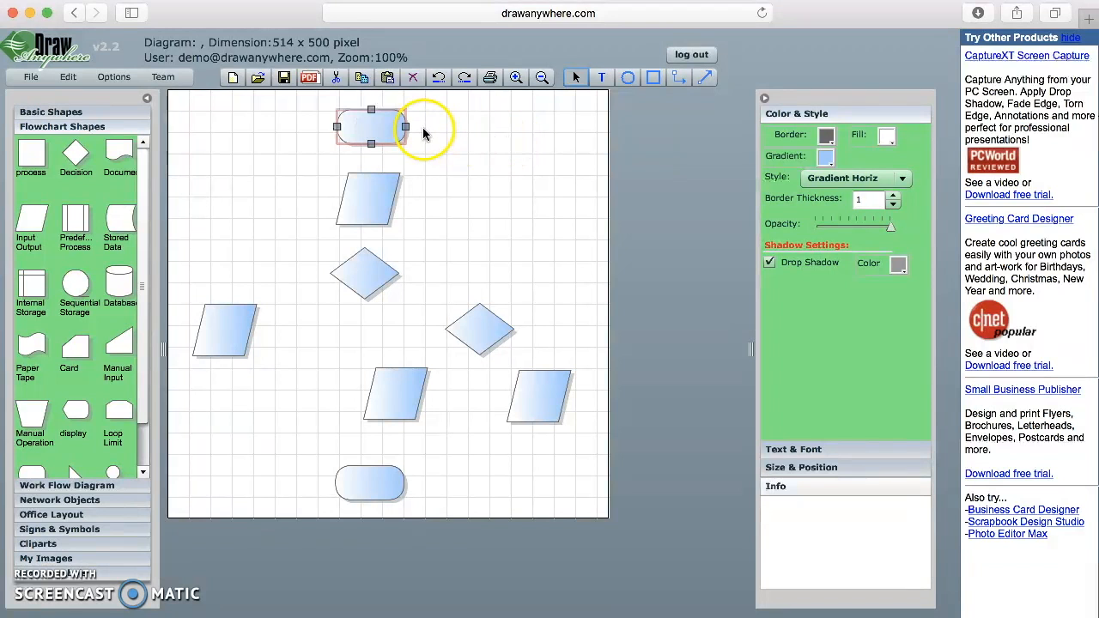
pyautogui.click(394, 125)
# - Give the top terminator a yellow gradient and the top and bottom-right parallelograms green
pyautogui.click(825, 160)
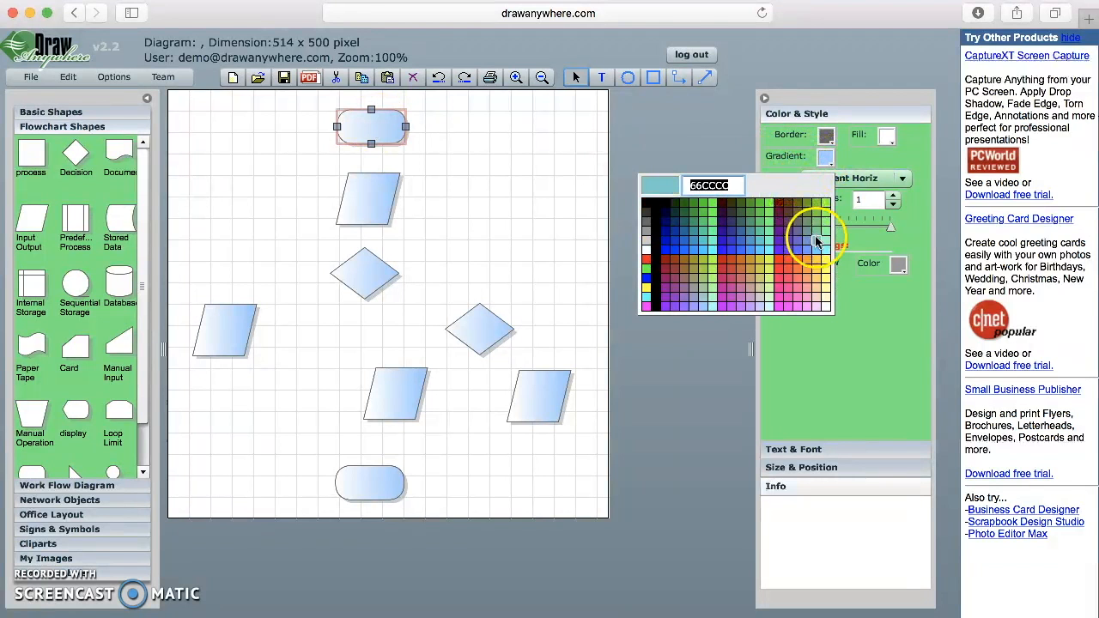
pyautogui.click(827, 265)
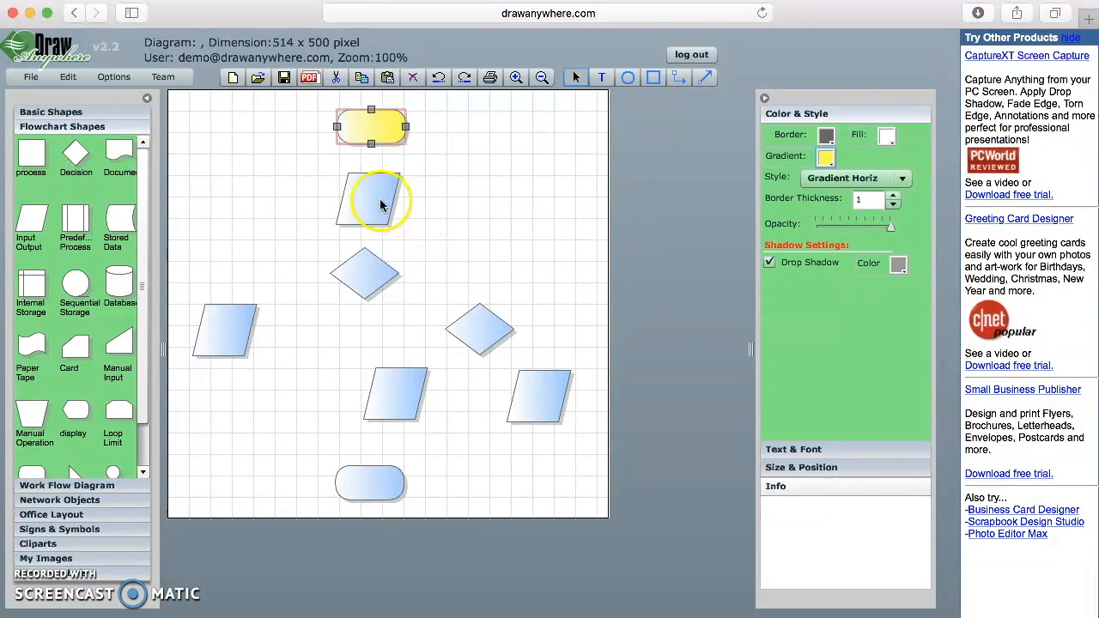
pyautogui.click(371, 199)
pyautogui.click(824, 160)
pyautogui.click(712, 266)
pyautogui.click(539, 395)
pyautogui.click(821, 160)
pyautogui.click(826, 204)
# - Make the bottom-middle and left parallelograms green and the bottom terminator yellow
pyautogui.click(413, 387)
pyautogui.click(825, 159)
pyautogui.click(827, 205)
pyautogui.click(215, 326)
pyautogui.click(825, 159)
pyautogui.click(825, 204)
pyautogui.click(369, 483)
pyautogui.click(826, 160)
pyautogui.click(827, 264)
pyautogui.click(464, 472)
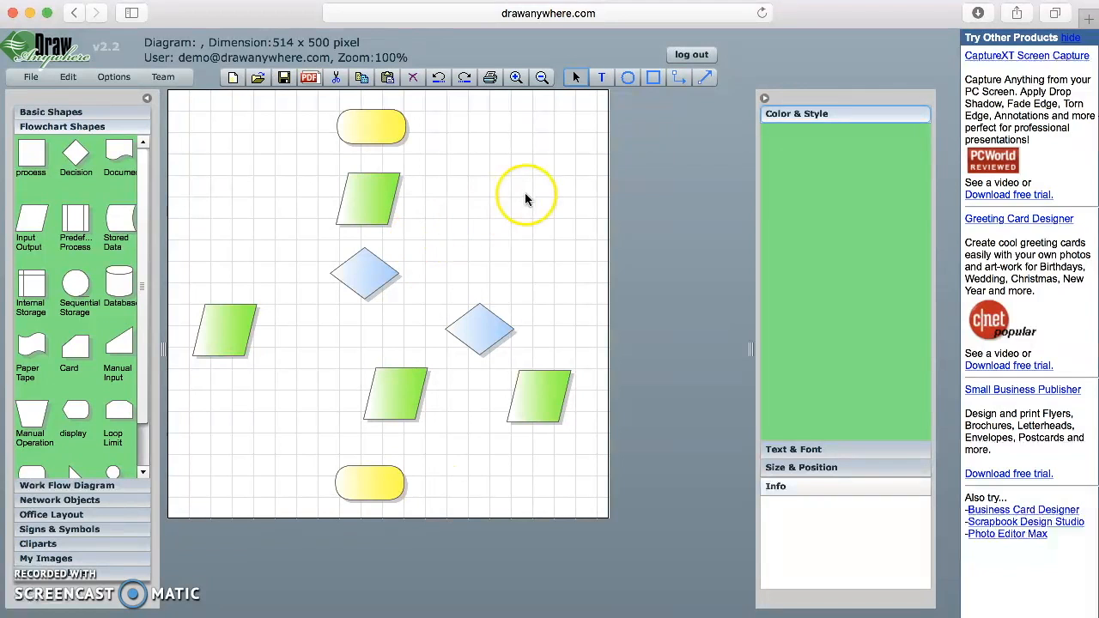
pyautogui.click(373, 127)
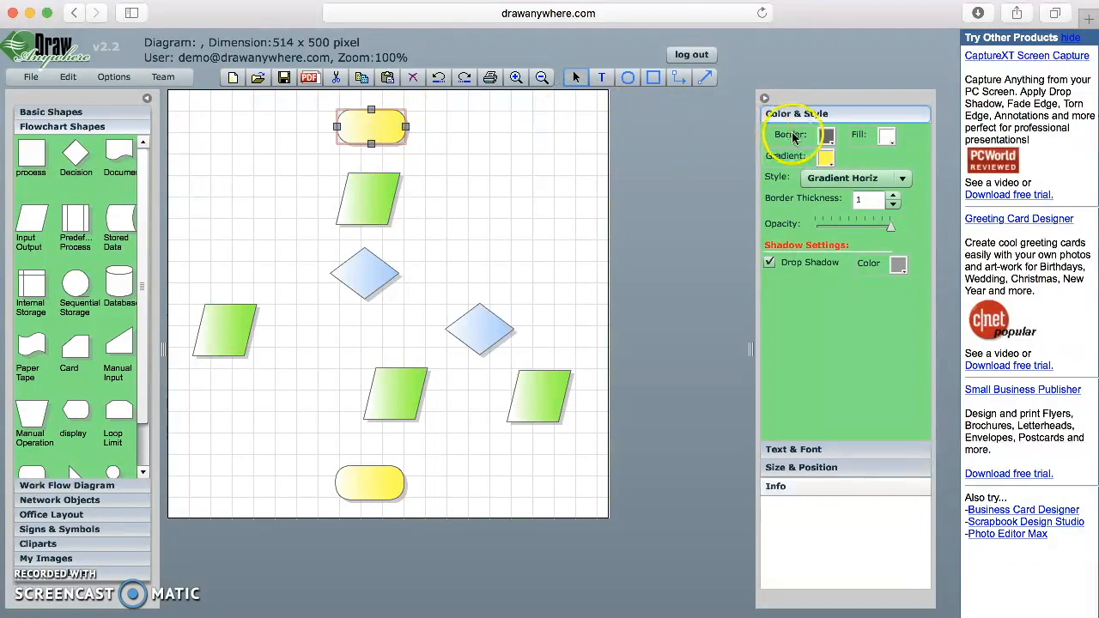
# - Label the top terminator 'Start' and the top parallelogram 'Guess a number'
pyautogui.click(830, 451)
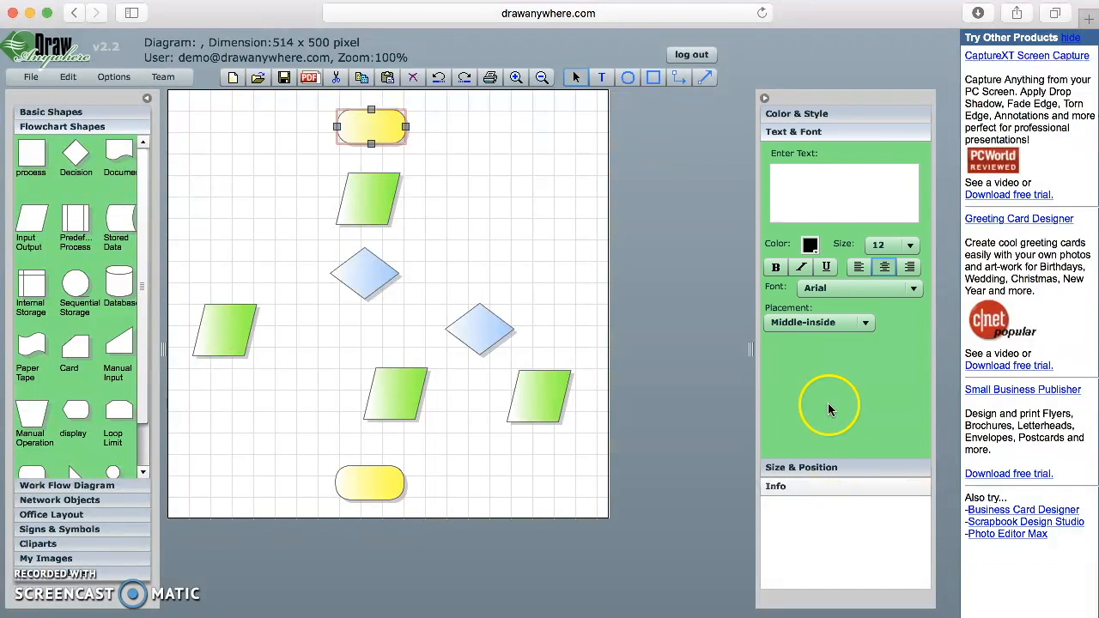
pyautogui.click(803, 177)
pyautogui.write('Start')
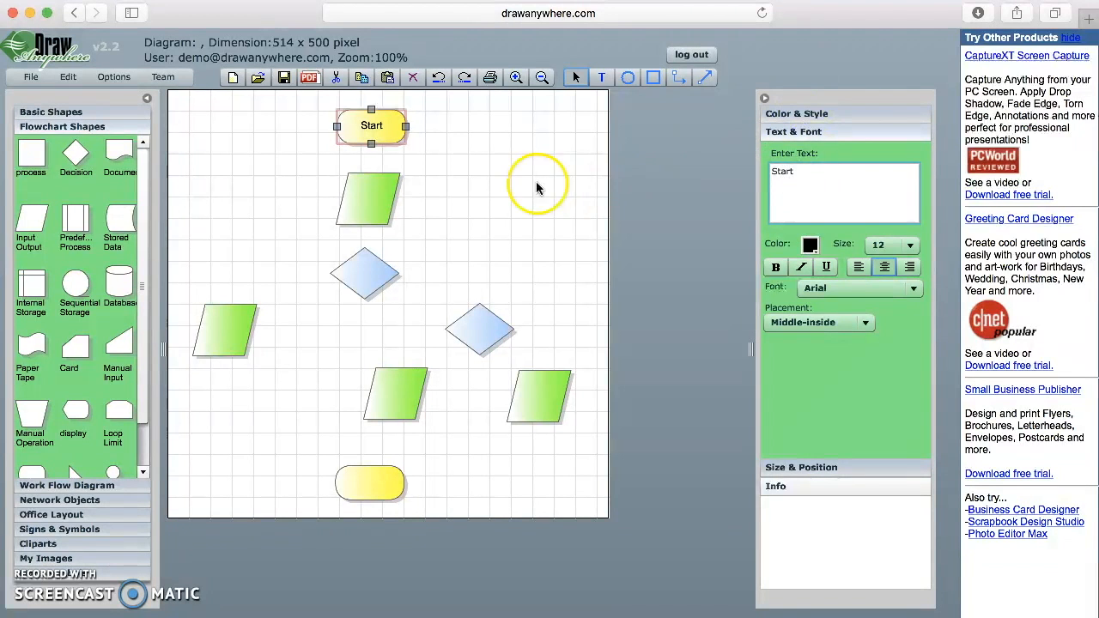
pyautogui.click(369, 199)
pyautogui.click(820, 182)
pyautogui.write('Guess a number')
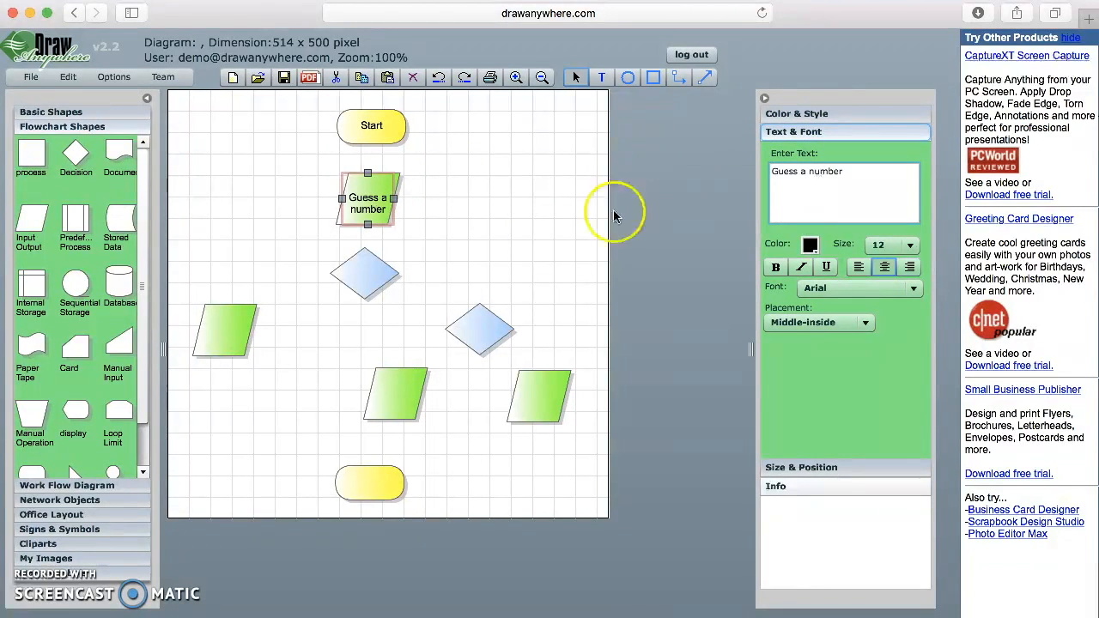
# - Label the decision diamonds 'if <= 10' and 'if > 10 and <= 80'
pyautogui.click(364, 273)
pyautogui.click(820, 183)
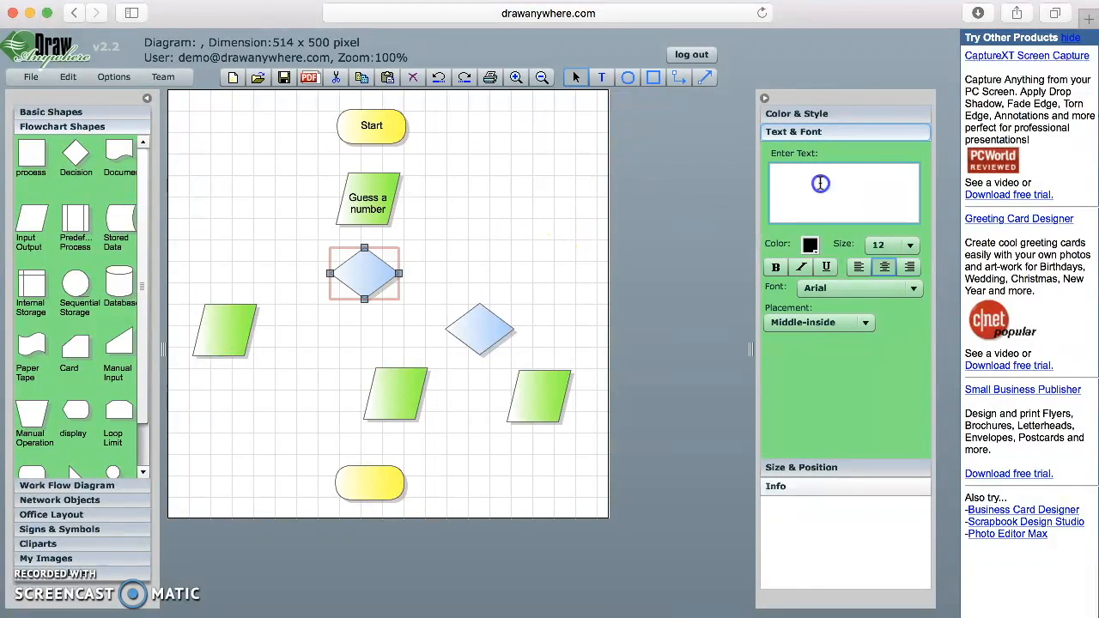
pyautogui.click(479, 329)
pyautogui.click(802, 178)
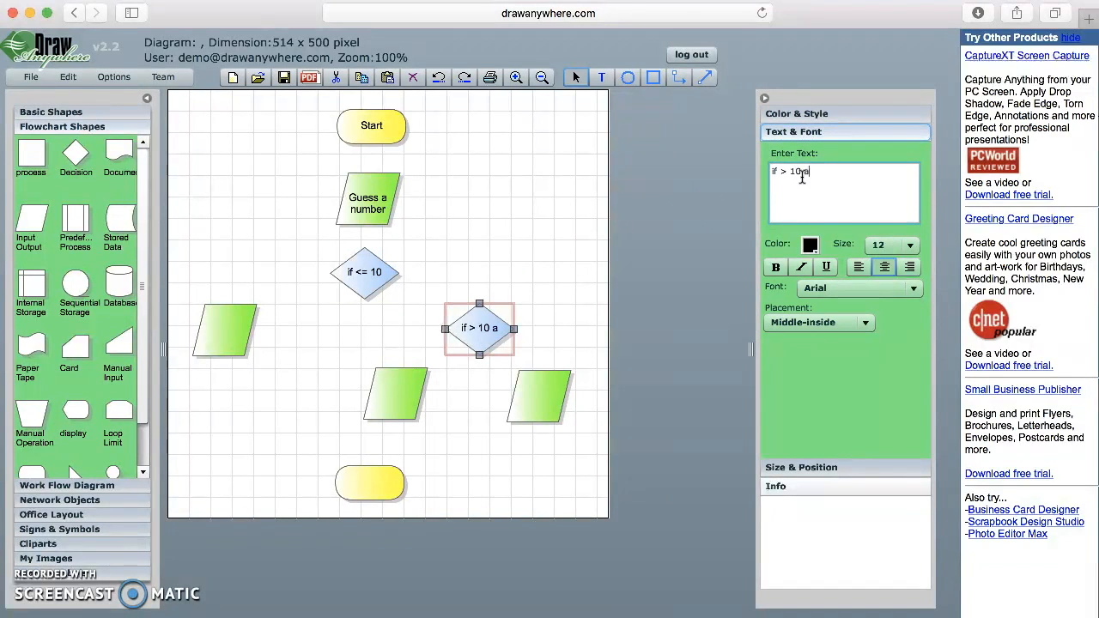
pyautogui.write('if > 10 and <= 80')
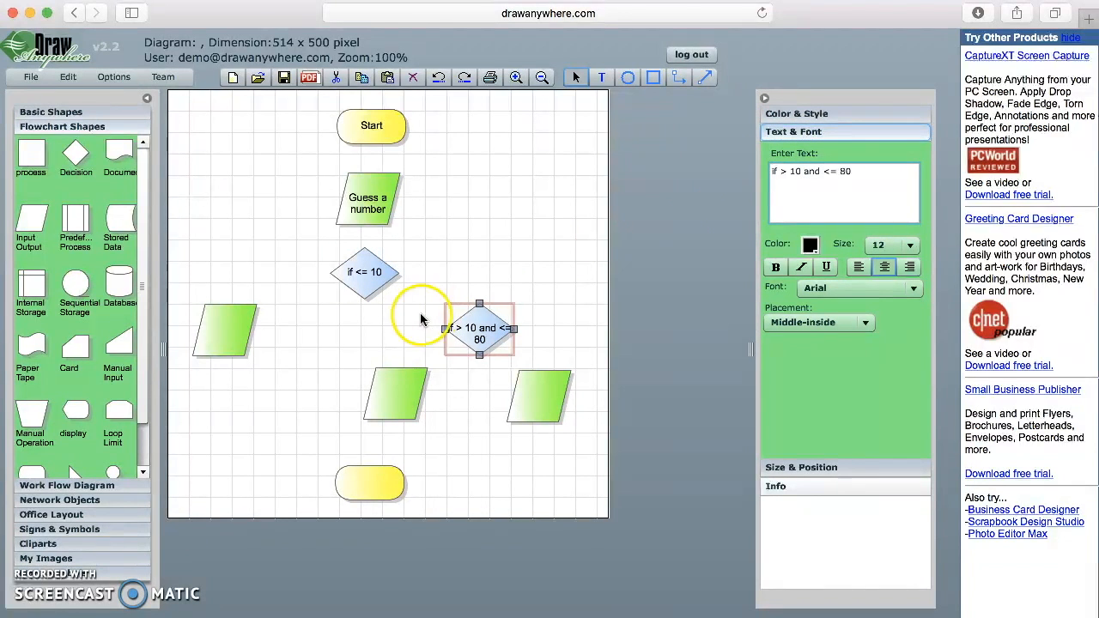
# - Label the left and middle parallelograms 'Small number sentence' and 'Medium Number sentence'
pyautogui.click(224, 329)
pyautogui.click(785, 176)
pyautogui.write('Small number sentence')
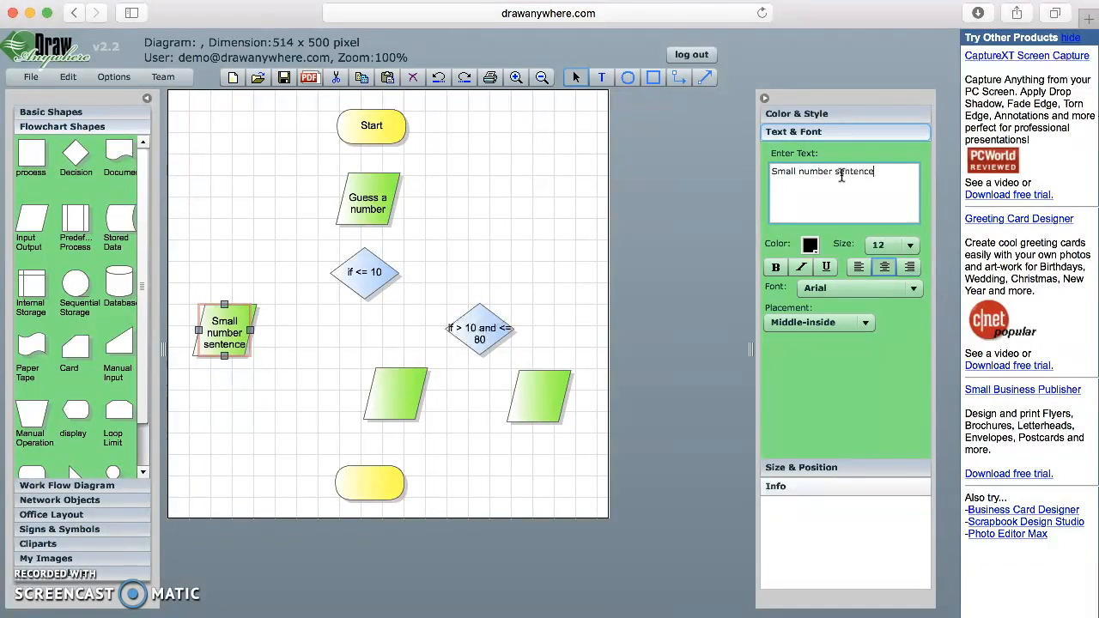
pyautogui.click(395, 393)
pyautogui.click(830, 176)
pyautogui.write('Medium Number sentence')
# - Label the right parallelogram 'Large number sentence' and the bottom terminator 'End'
pyautogui.click(538, 396)
pyautogui.click(798, 175)
pyautogui.write('Large number sentence')
pyautogui.click(370, 483)
pyautogui.write('End')
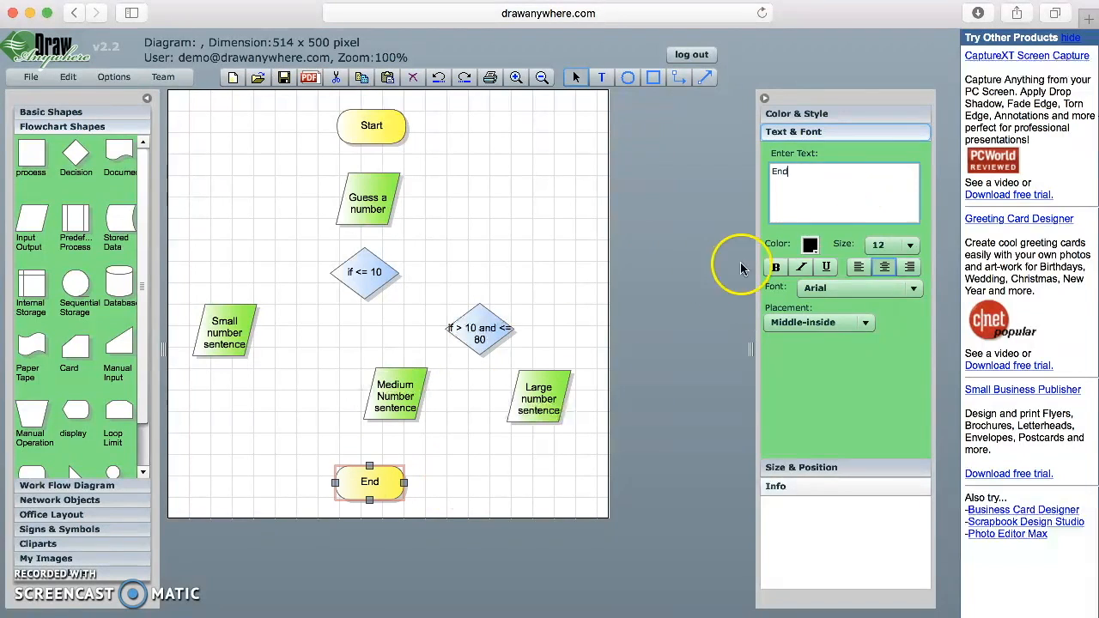
pyautogui.click(743, 269)
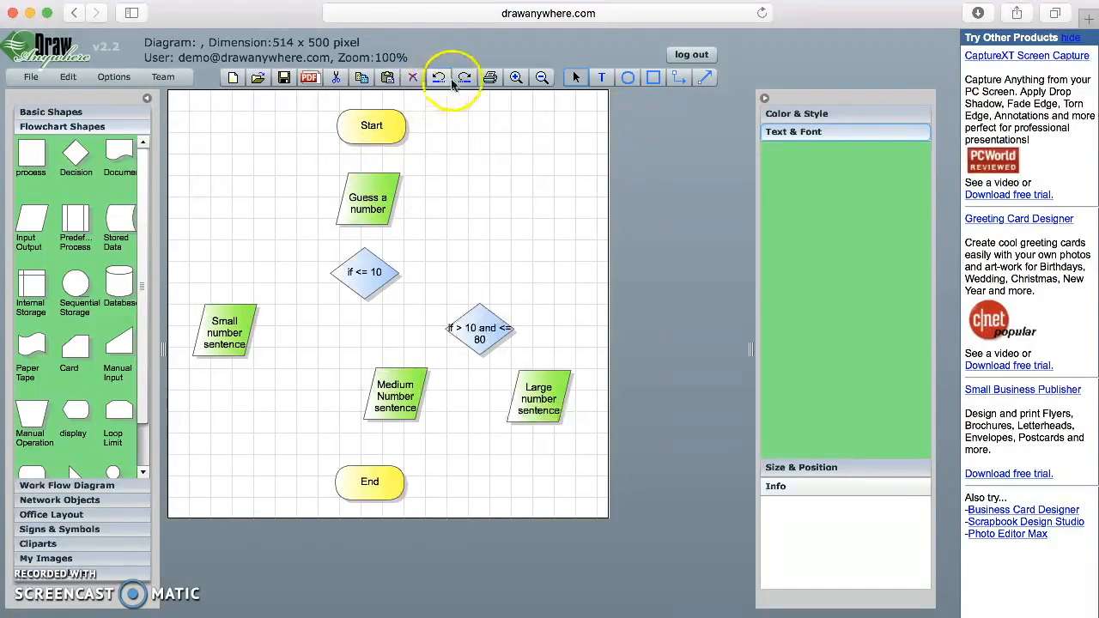
# - Draw right-angled connectors from Start through Guess a number and both diamonds to the sentences and End
pyautogui.click(679, 79)
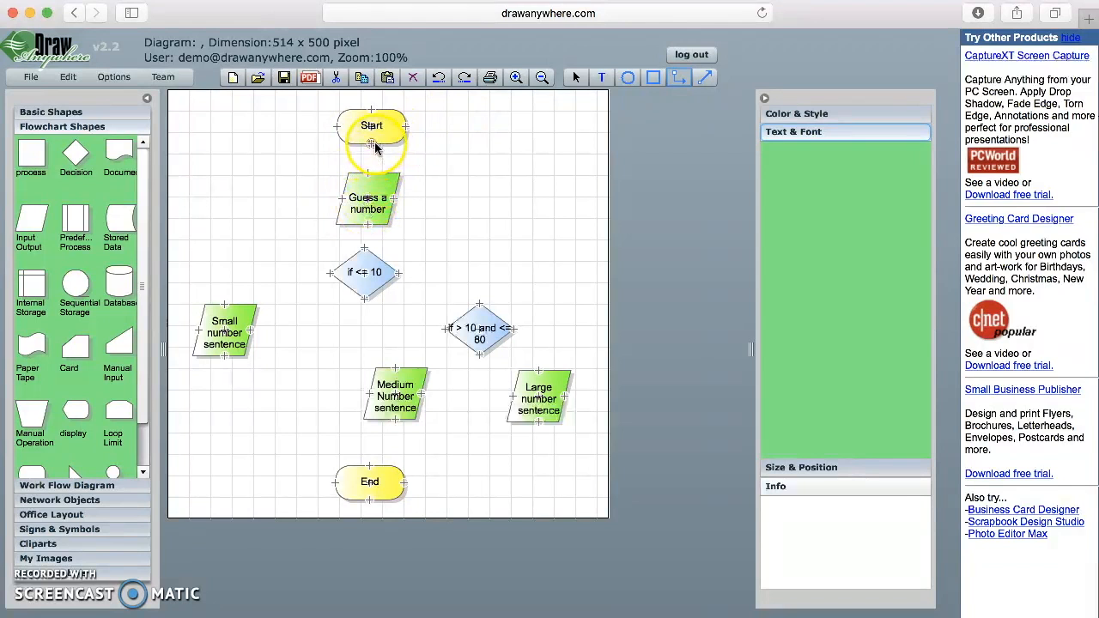
pyautogui.moveTo(373, 147); pyautogui.dragTo(370, 163)
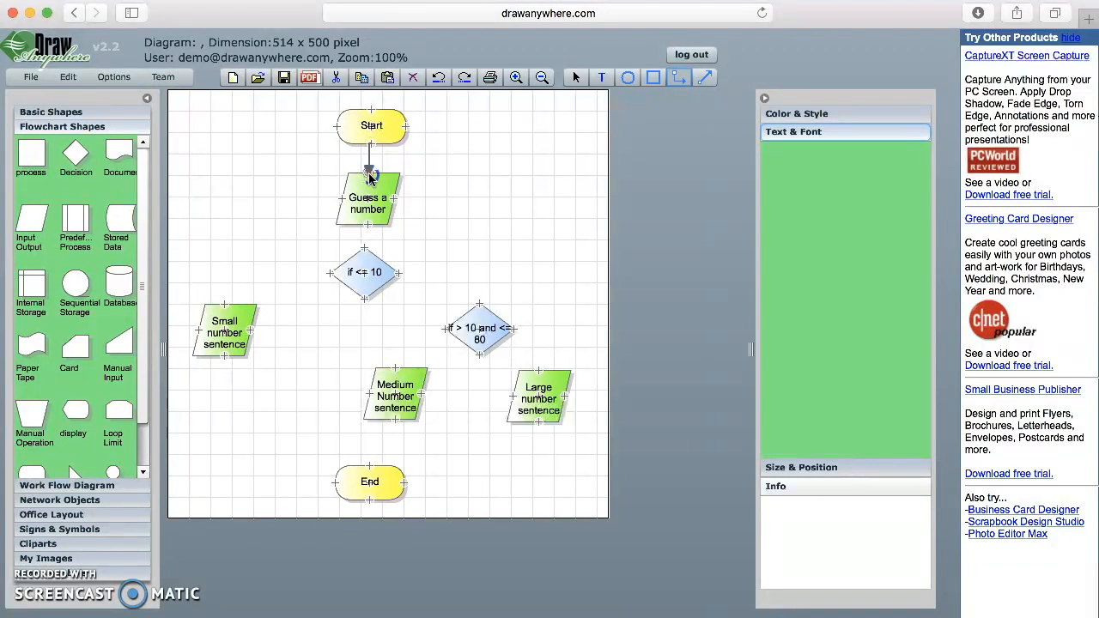
pyautogui.moveTo(370, 176); pyautogui.dragTo(397, 201)
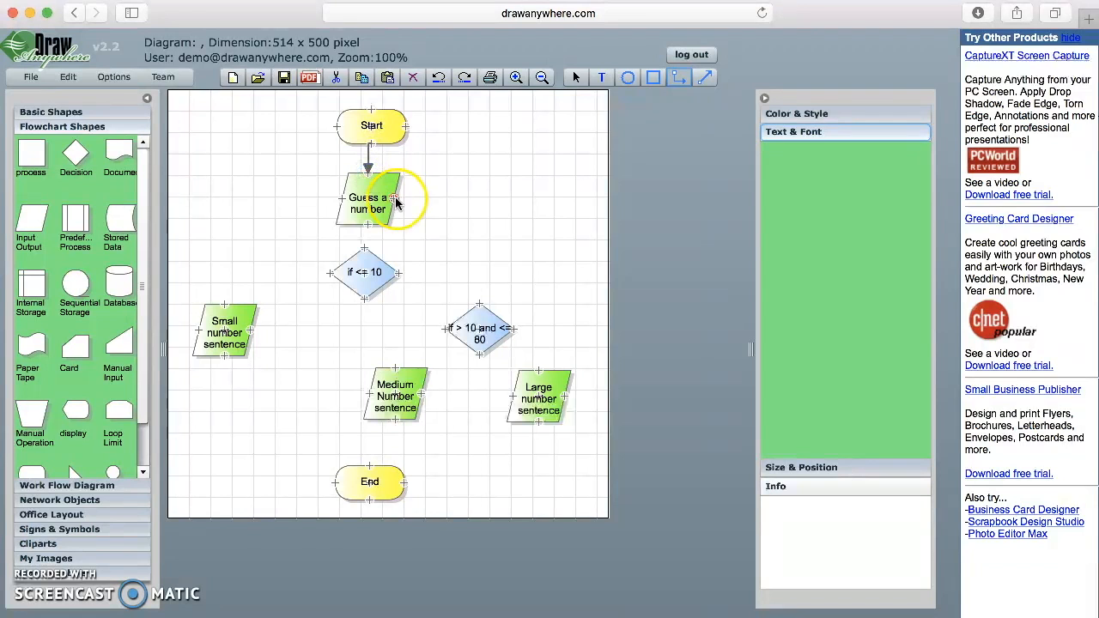
pyautogui.click(370, 226)
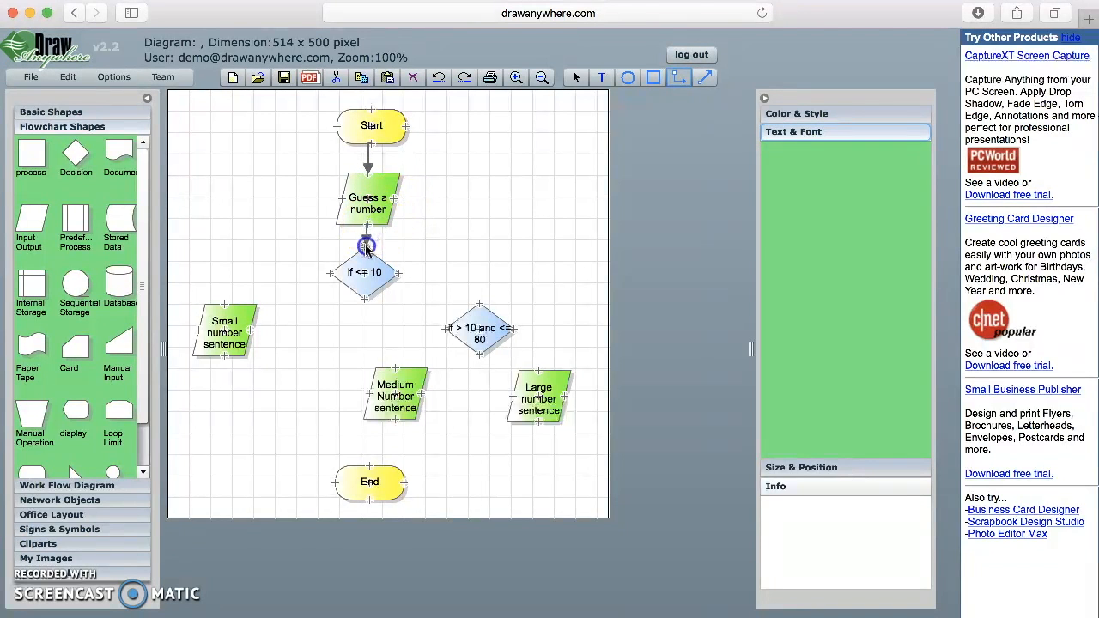
pyautogui.moveTo(366, 248); pyautogui.dragTo(225, 302)
pyautogui.moveTo(399, 272); pyautogui.dragTo(392, 380)
pyautogui.moveTo(514, 328); pyautogui.dragTo(370, 474)
pyautogui.moveTo(376, 393); pyautogui.dragTo(367, 472)
# - Delete the badly routed Large-to-End connector, redraw it, and remove the duplicate
pyautogui.click(455, 422)
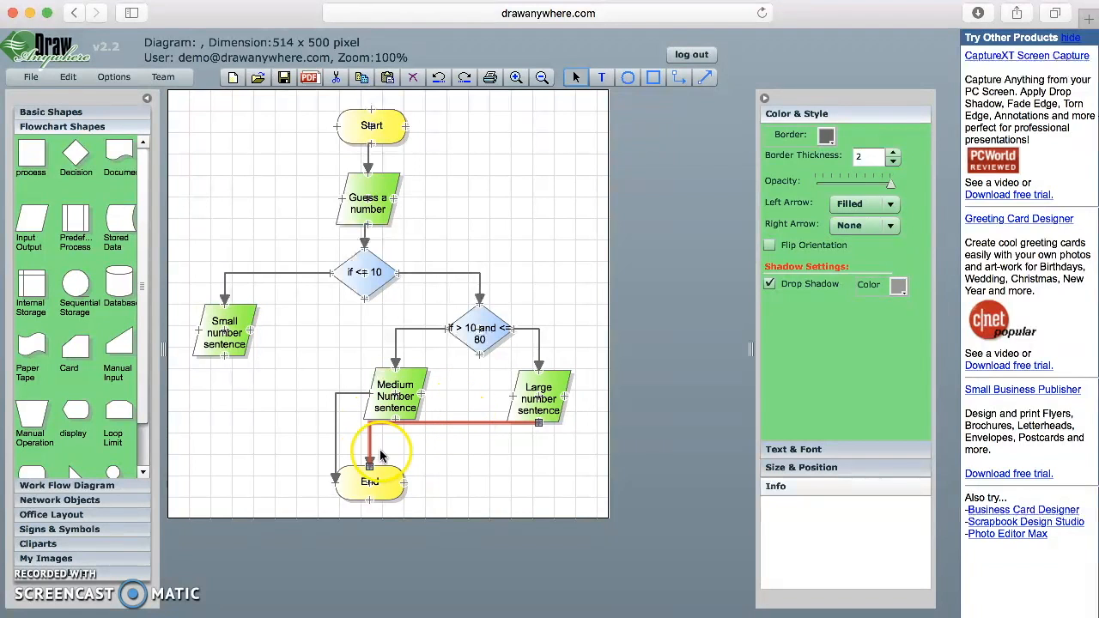
pyautogui.click(411, 78)
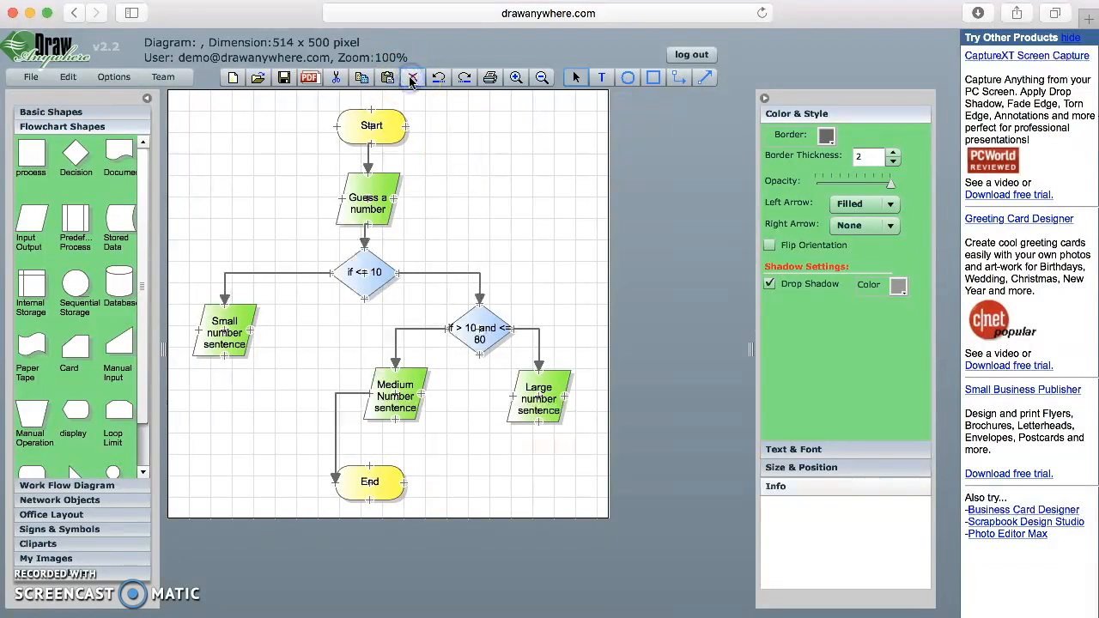
pyautogui.click(679, 78)
pyautogui.moveTo(538, 421); pyautogui.dragTo(403, 478)
pyautogui.moveTo(537, 426); pyautogui.dragTo(405, 482)
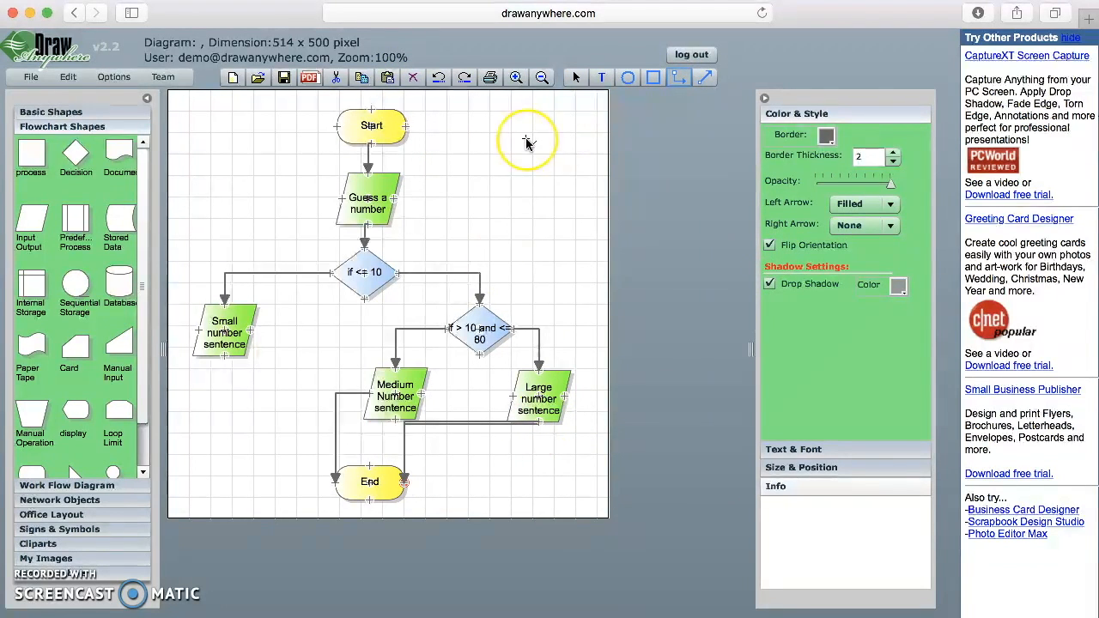
pyautogui.click(577, 78)
pyautogui.click(453, 423)
pyautogui.click(413, 78)
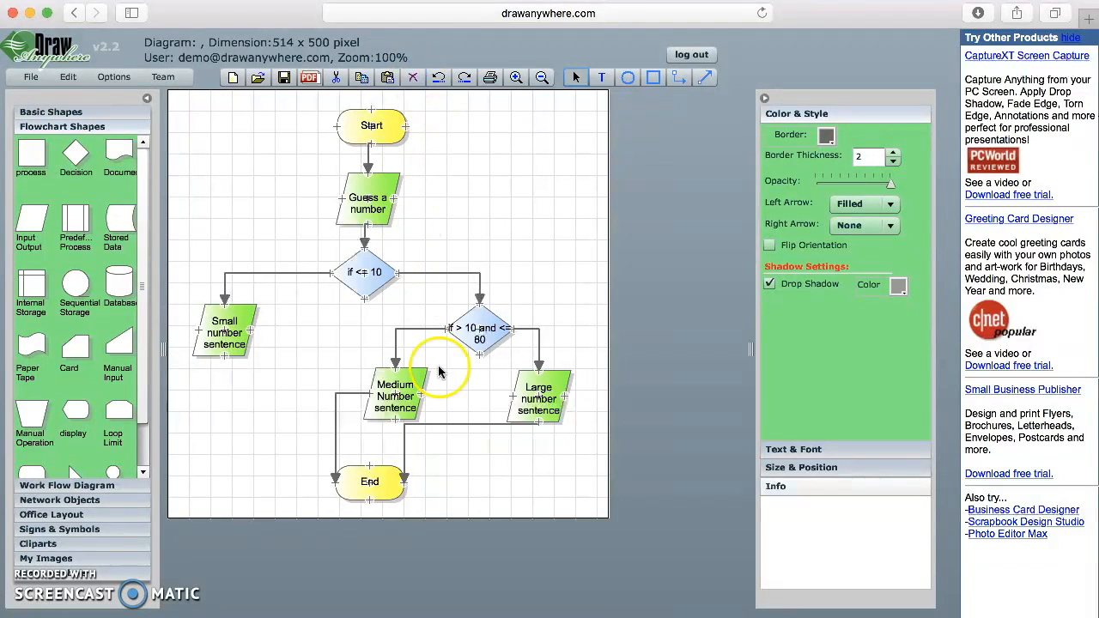
pyautogui.click(577, 78)
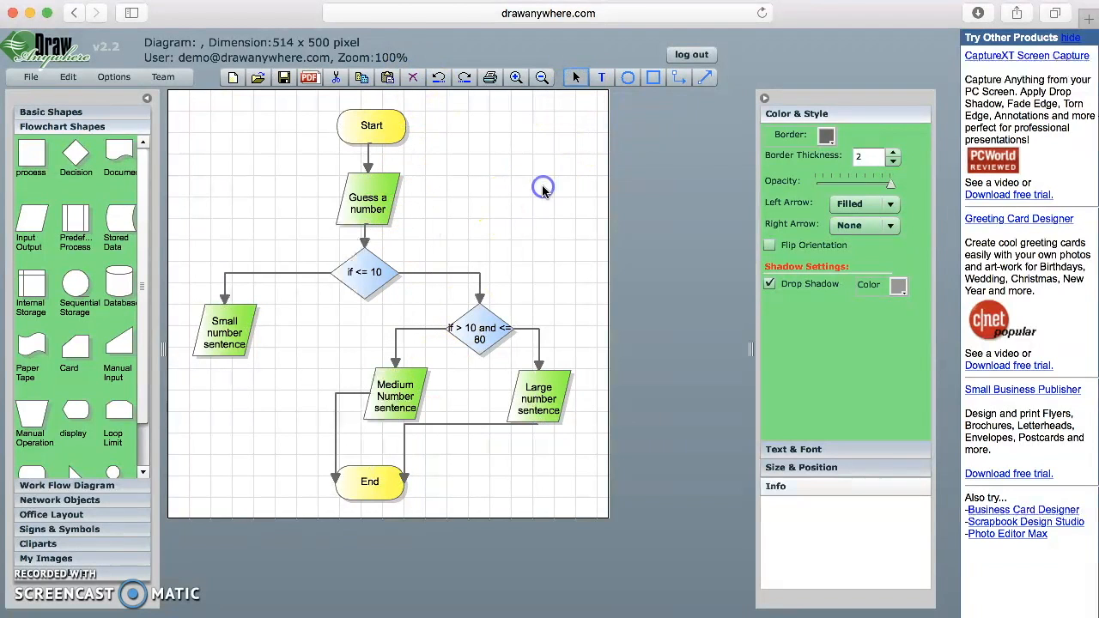
pyautogui.click(486, 329)
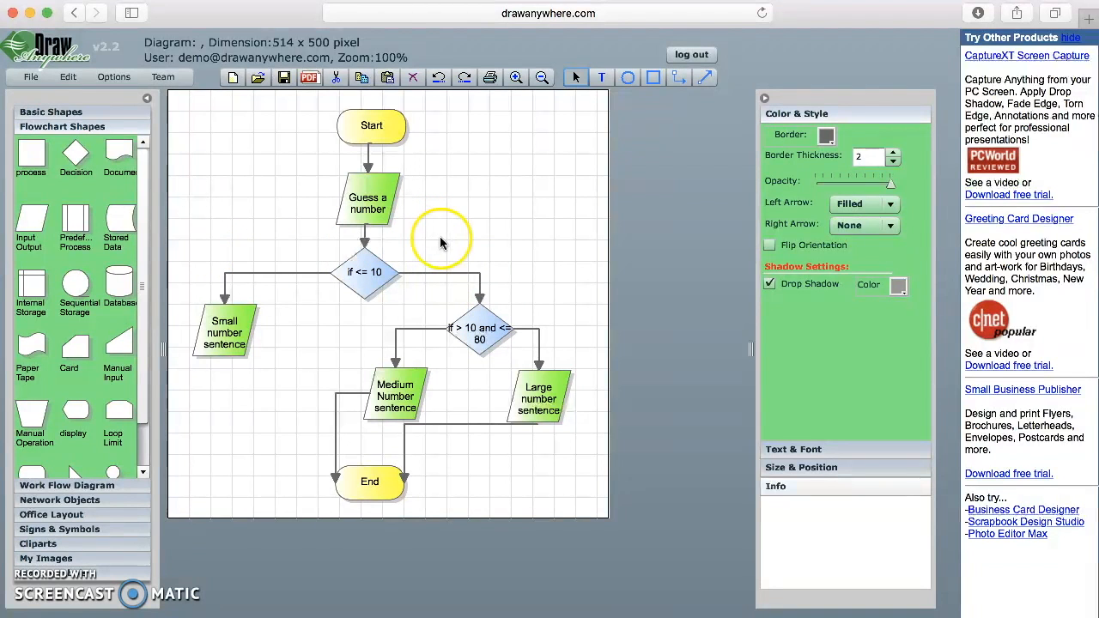
# - Label the first diamond's branches False on the right and True on the left
pyautogui.click(603, 79)
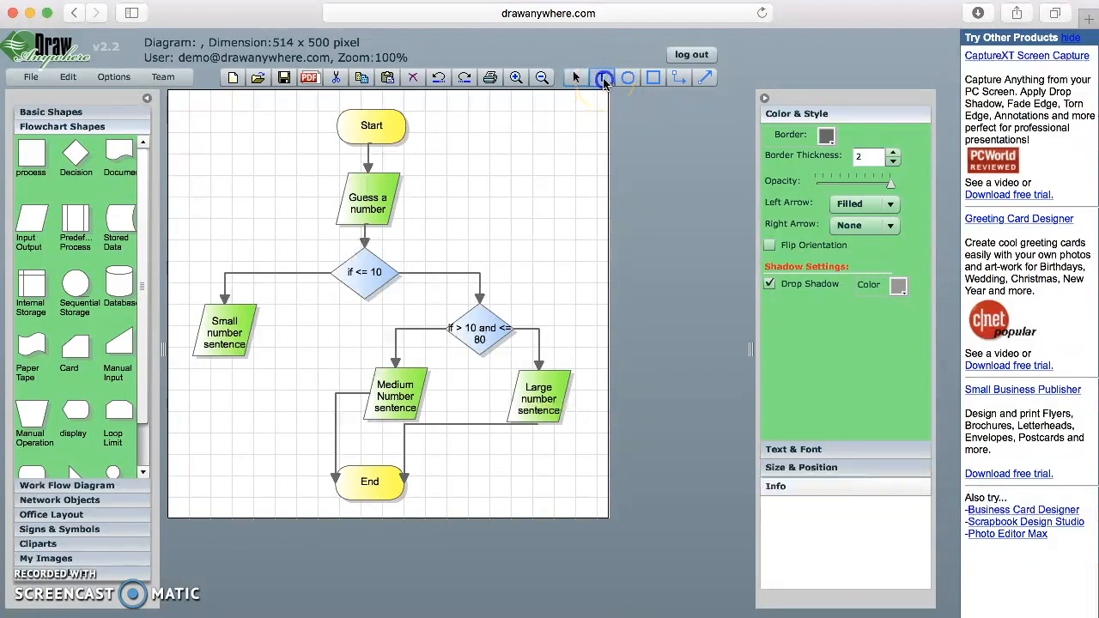
pyautogui.click(425, 244)
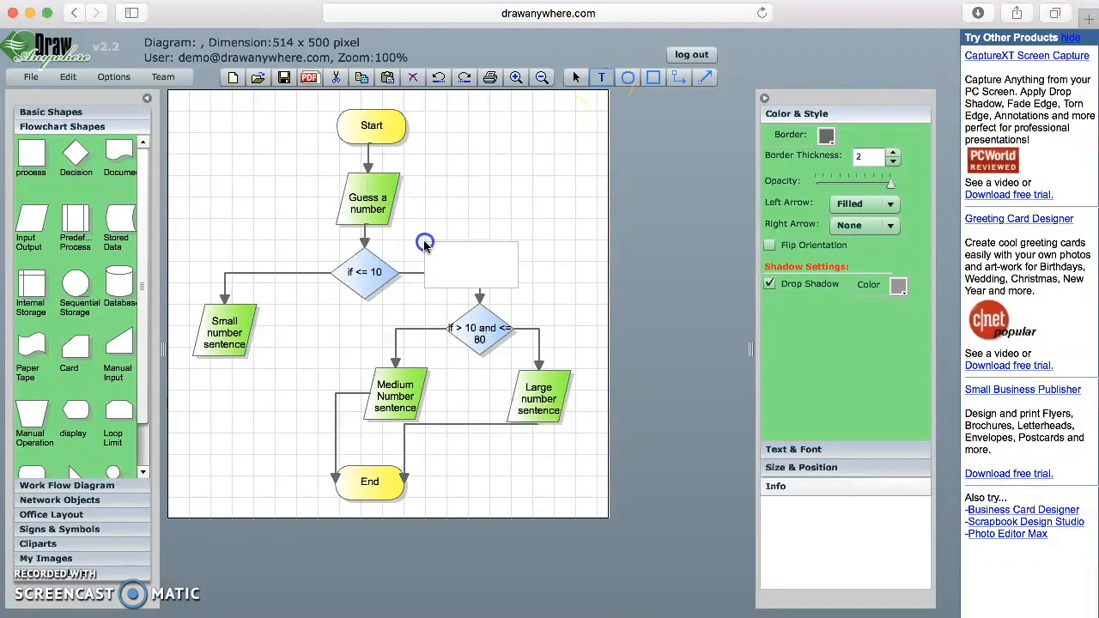
pyautogui.click(457, 256)
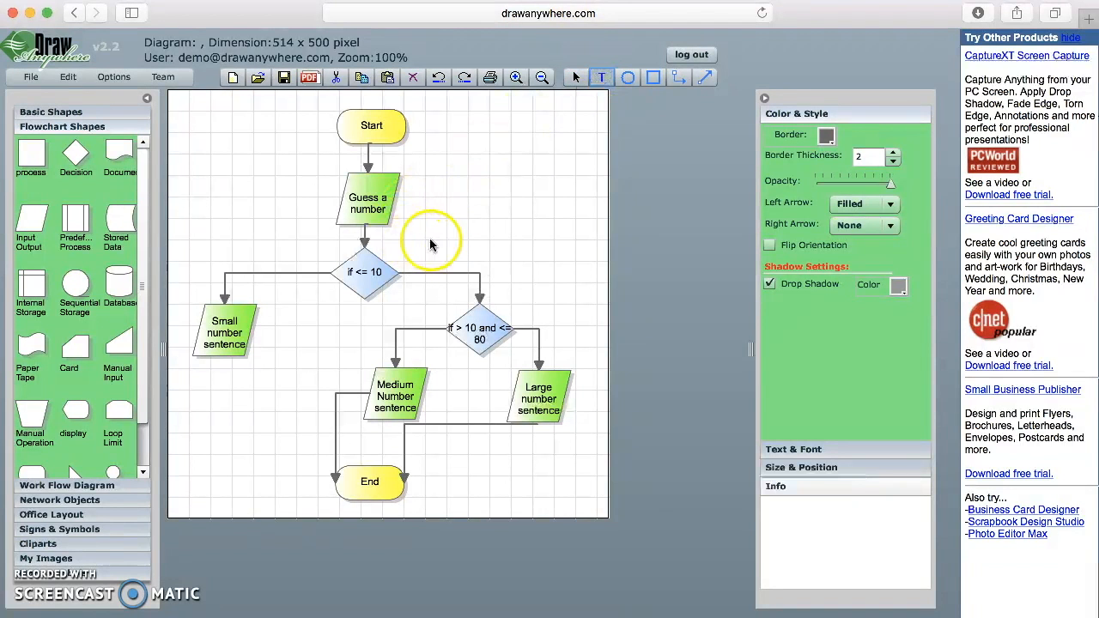
pyautogui.click(430, 240)
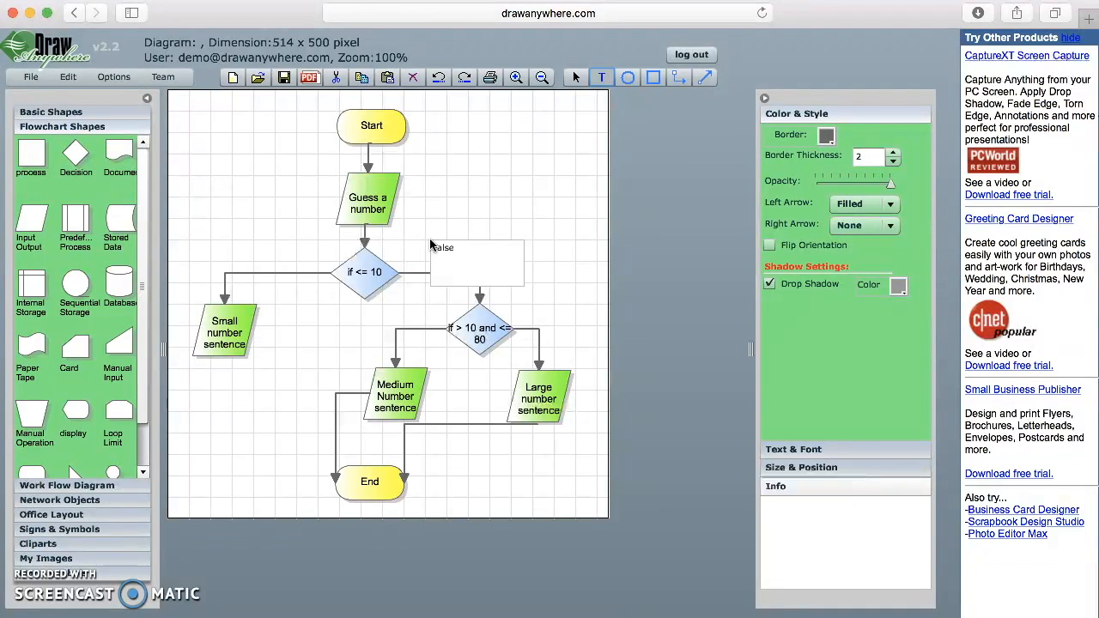
pyautogui.click(579, 241)
pyautogui.moveTo(480, 268); pyautogui.dragTo(444, 256)
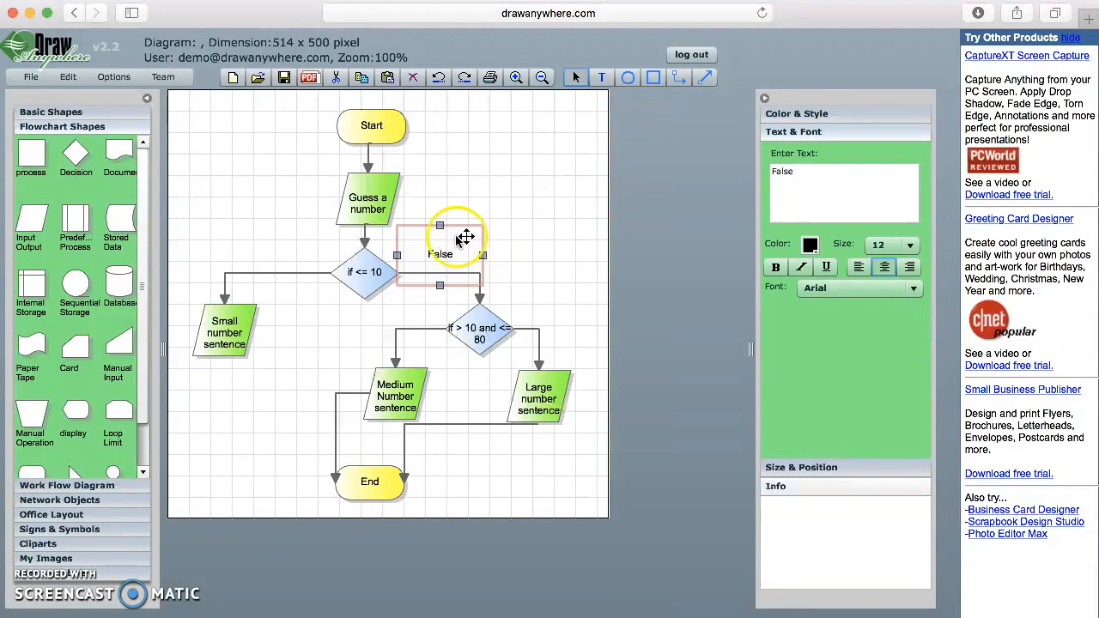
pyautogui.click(554, 159)
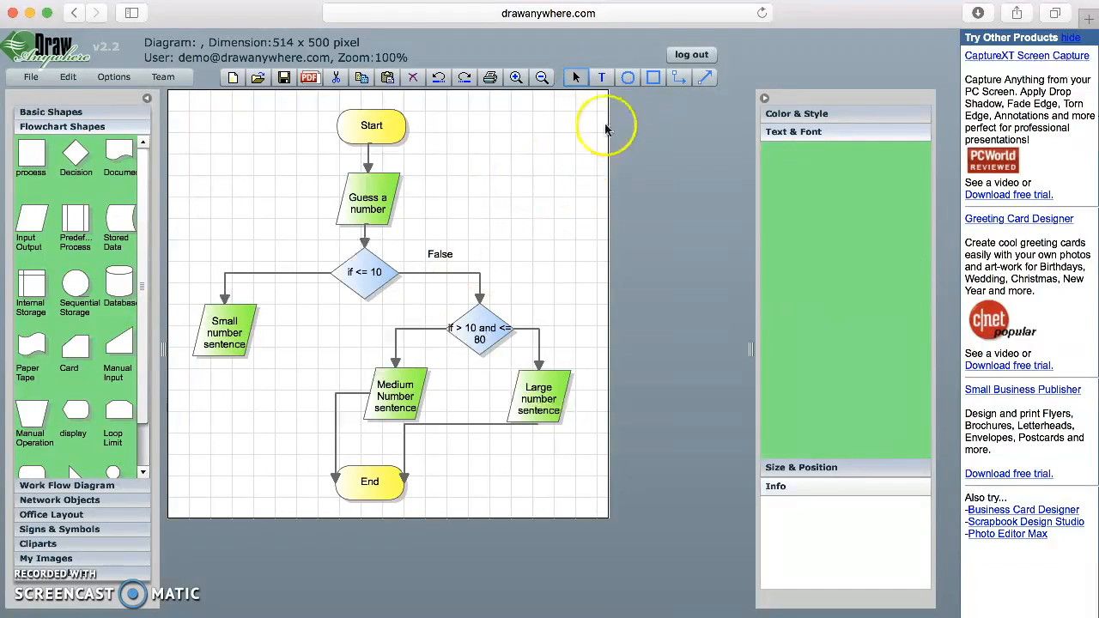
pyautogui.click(602, 78)
pyautogui.click(269, 265)
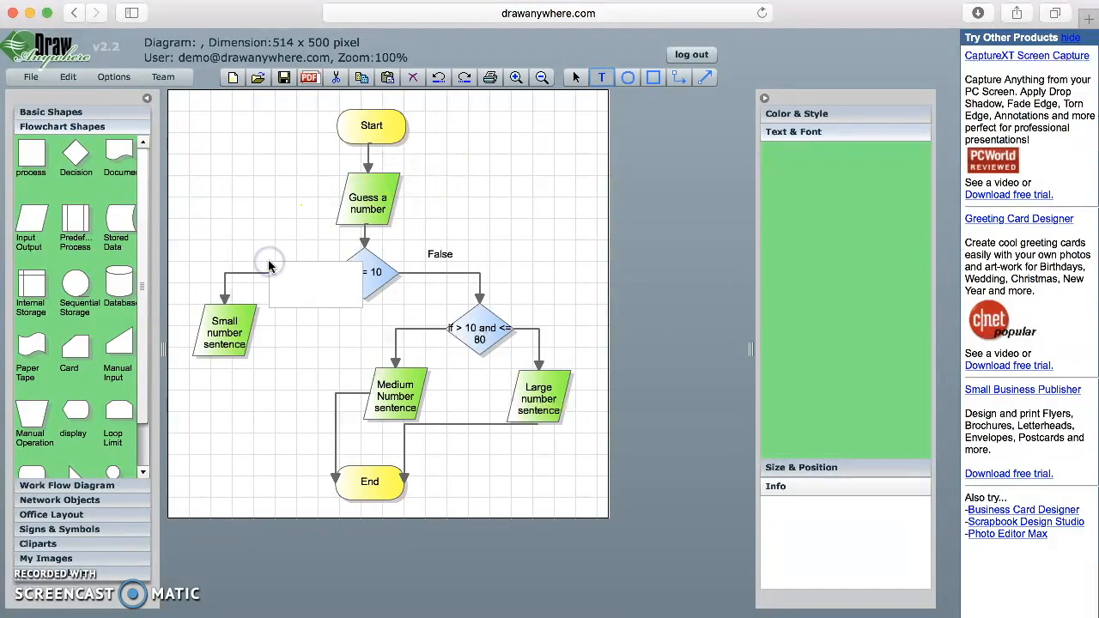
pyautogui.click(269, 263)
pyautogui.moveTo(310, 290); pyautogui.dragTo(270, 250)
# - Label the second diamond's branches True on the left and False beside Large number sentence
pyautogui.click(601, 78)
pyautogui.click(356, 352)
pyautogui.write('True')
pyautogui.click(347, 370)
pyautogui.moveTo(397, 377); pyautogui.dragTo(359, 347)
pyautogui.click(602, 78)
pyautogui.click(569, 341)
pyautogui.write('False')
pyautogui.click(554, 308)
pyautogui.moveTo(610, 370); pyautogui.dragTo(569, 347)
pyautogui.click(544, 164)
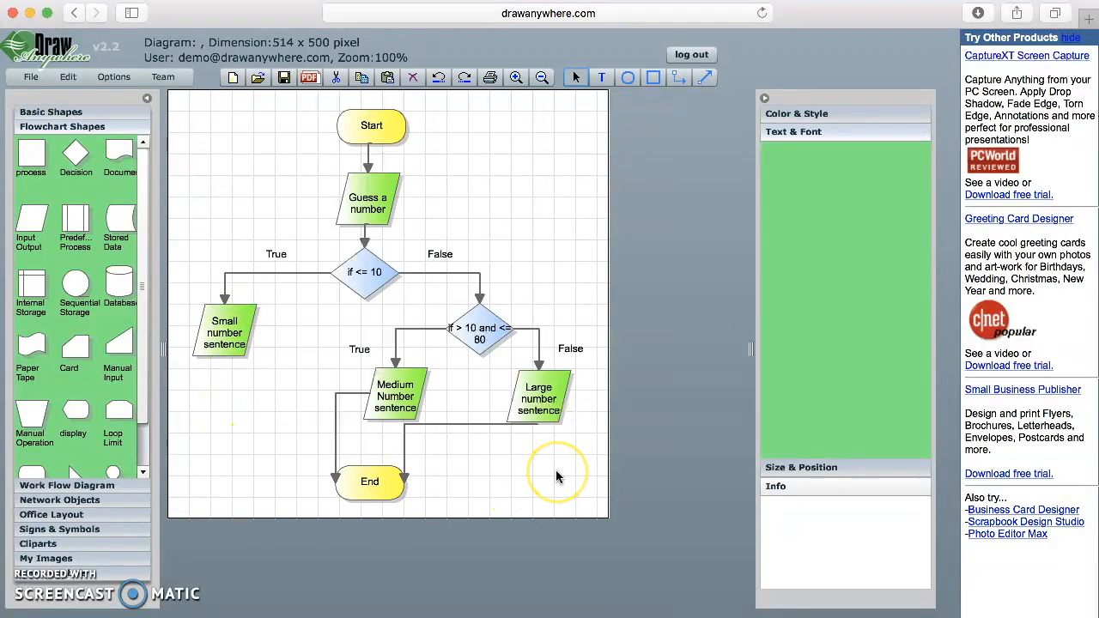
pyautogui.click(518, 482)
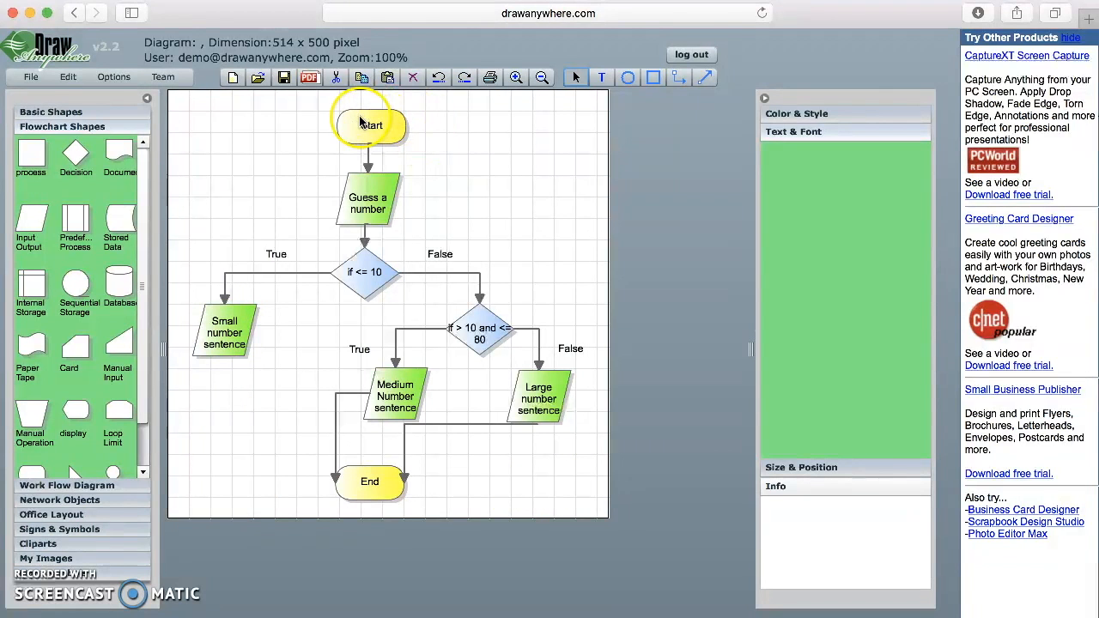